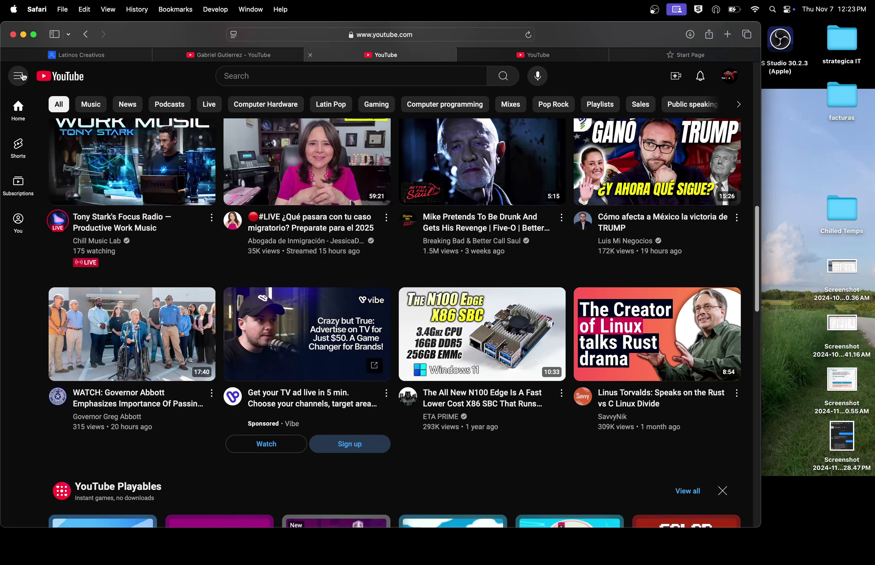
# Step: Open YouTube Studio from the YouTube home page
pyautogui.click(22, 76)
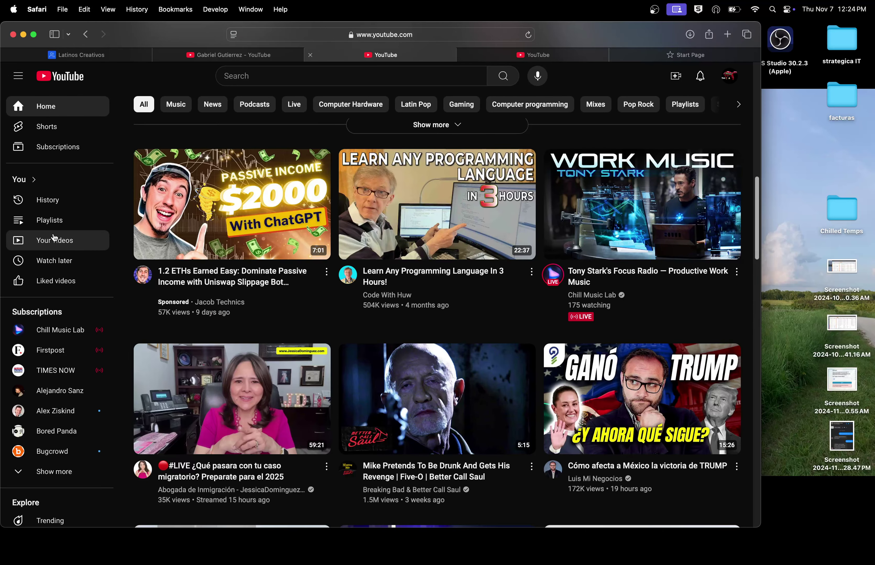
pyautogui.scroll(-10, 54, 221)
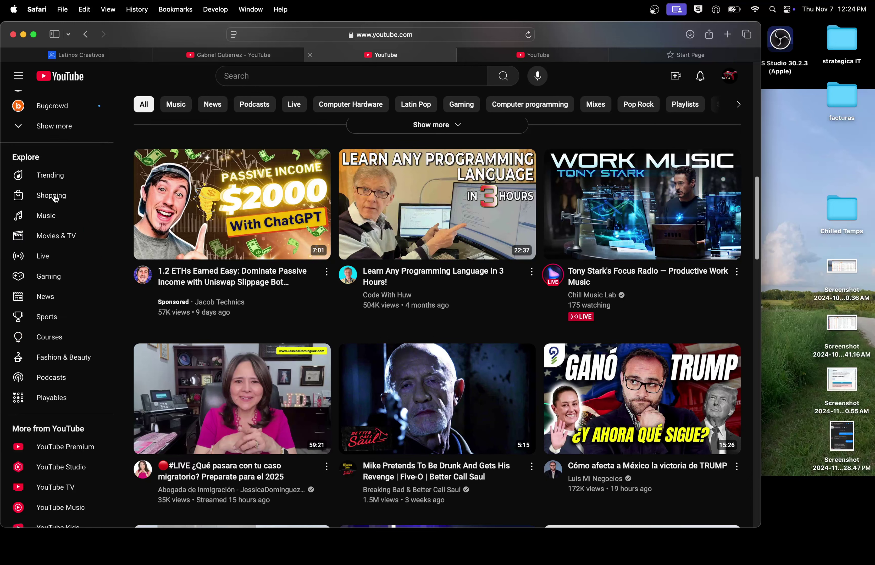
pyautogui.scroll(-2, 56, 199)
pyautogui.scroll(-4, 55, 199)
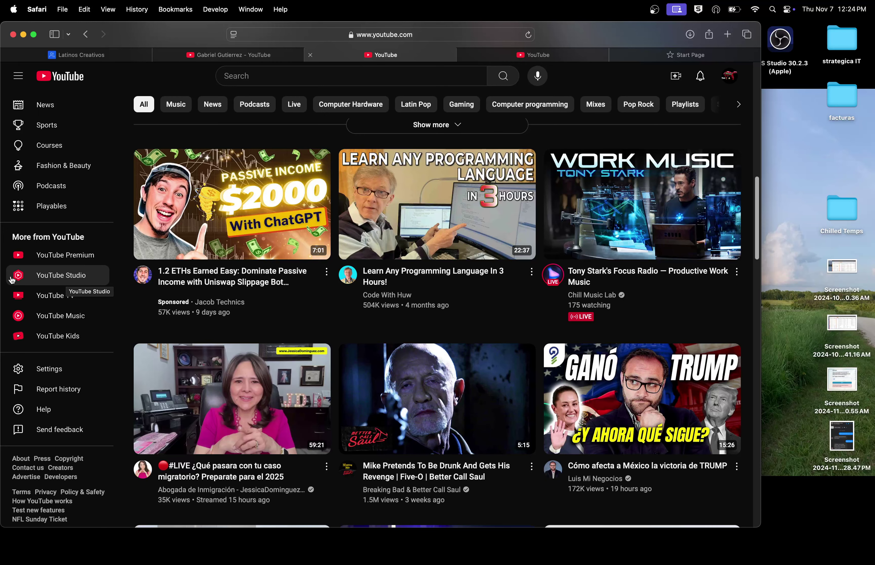
pyautogui.click(74, 278)
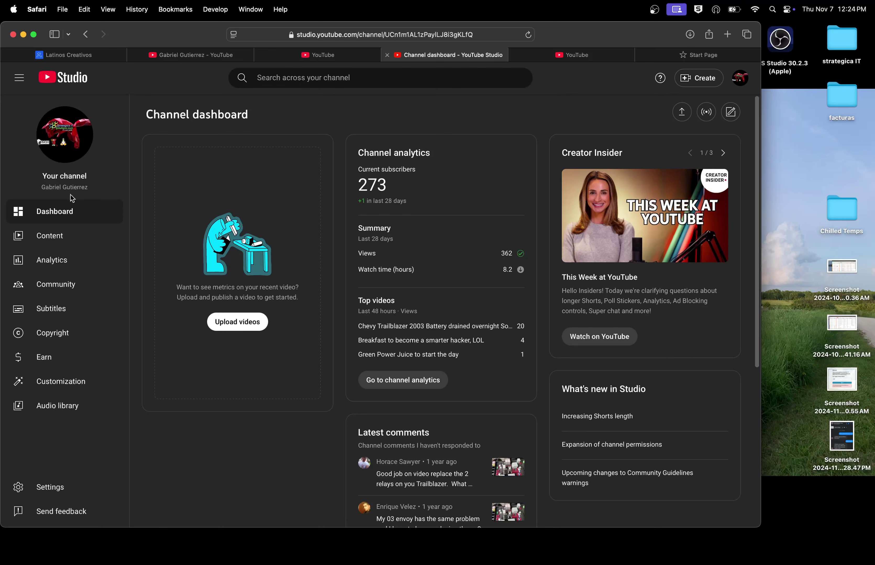
# Step: Open the details of the video "Green Power Juice to start the day" from the channel content for editing
pyautogui.click(52, 243)
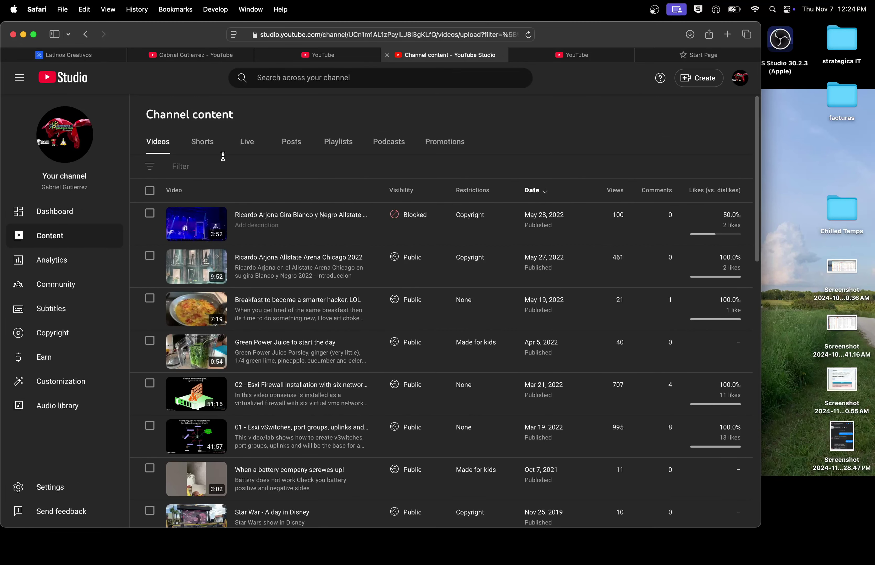
pyautogui.moveTo(257, 270)
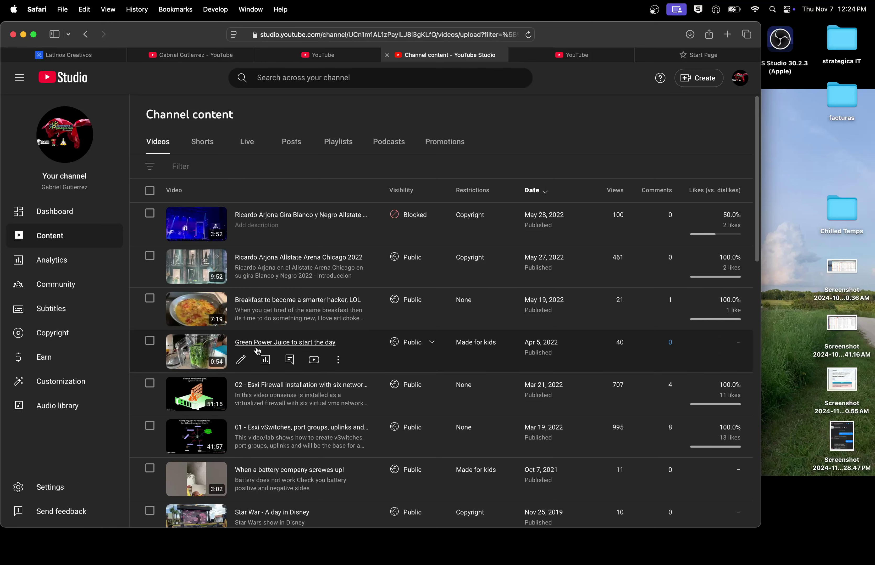
pyautogui.click(242, 362)
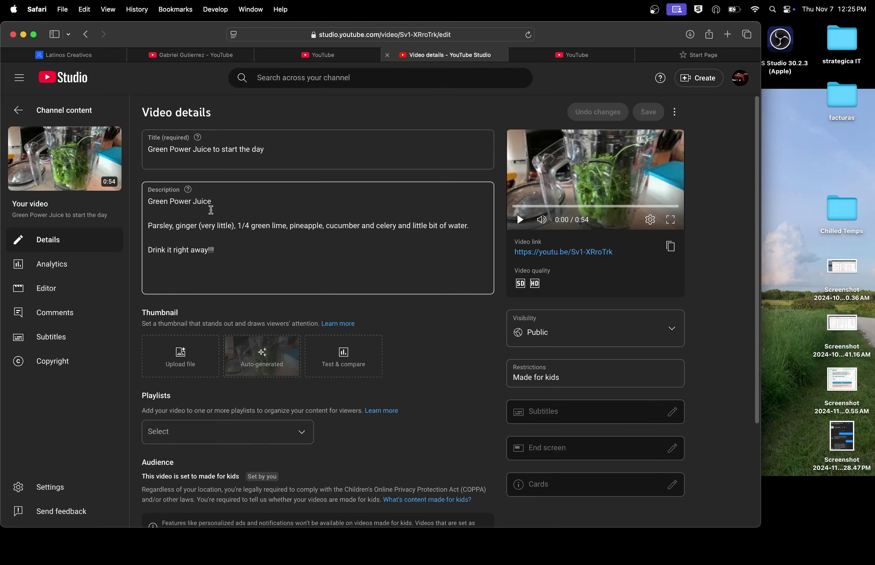
# Step: Add the line "Link para registrarse a Latinos Creativos:" to the description above "Drink it right away!!!", leaving blank lines beneath it
pyautogui.click(207, 235)
pyautogui.press('Return')
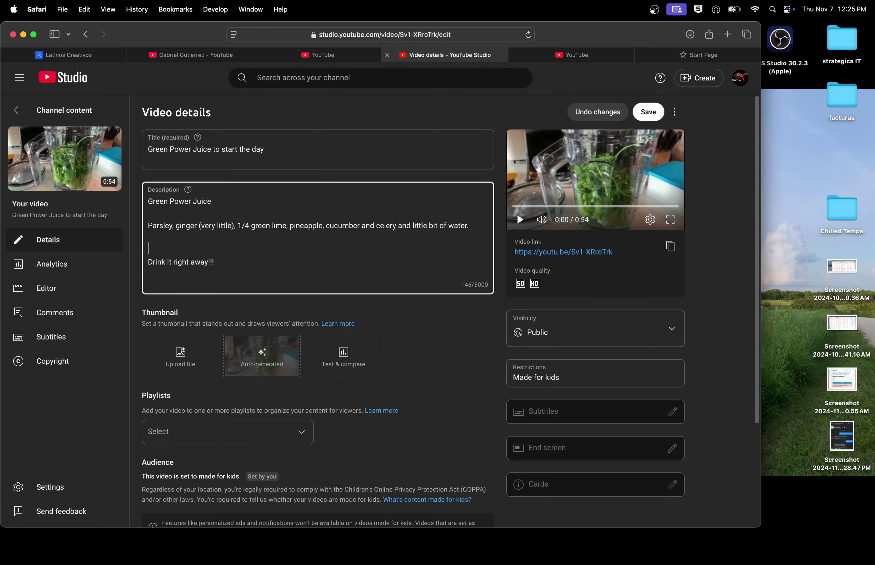
pyautogui.press('Return')
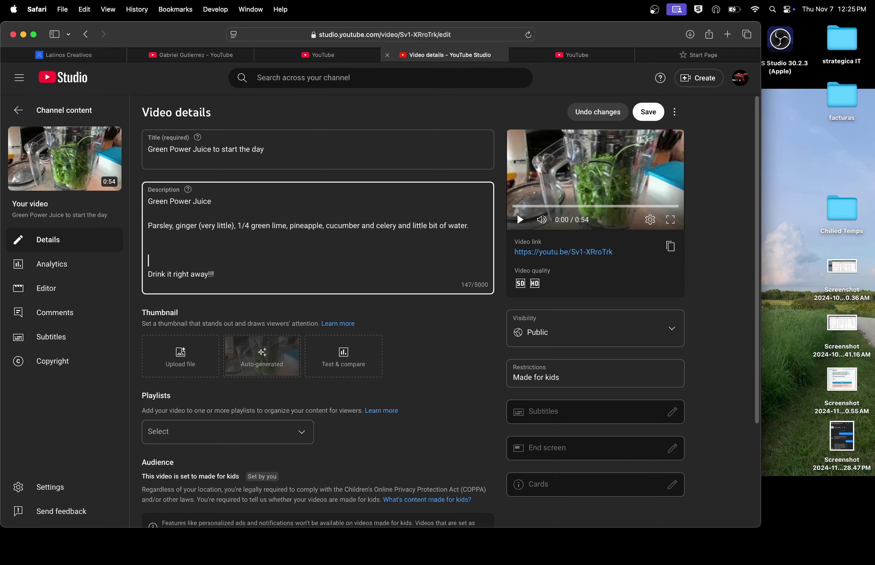
pyautogui.press('Up')
pyautogui.write('Link para registrarse a Latinos Cr')
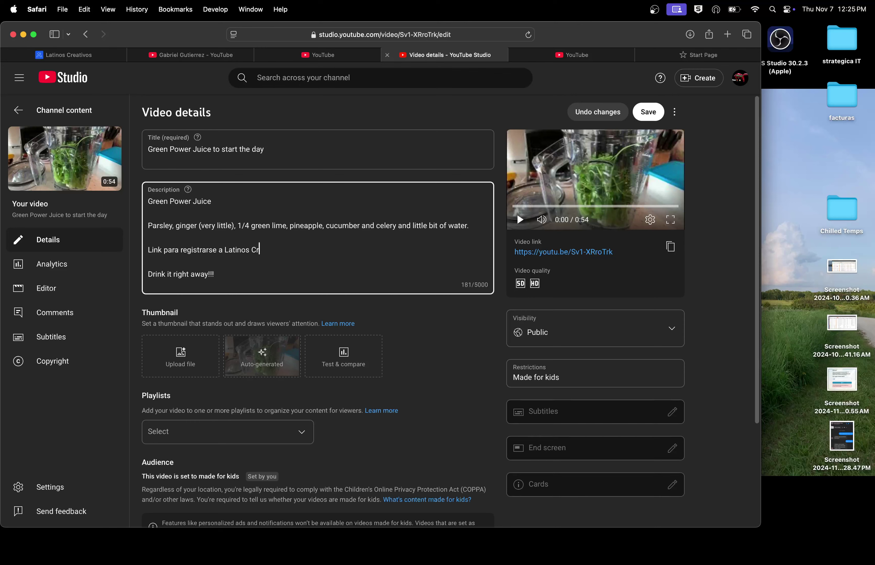
pyautogui.write('eativos')
pyautogui.press('BackSpace')
pyautogui.write(':')
pyautogui.press('Return')
pyautogui.press('Return')
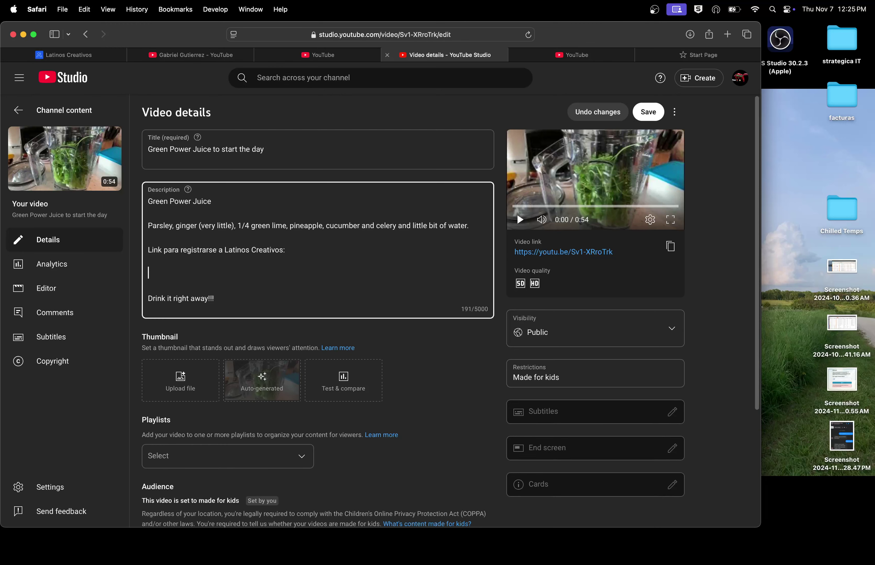
# Step: Paste the copied latinoscreativos.com registration link under the new description line, followed by a line break, and save the video details
pyautogui.rightClick(158, 272)
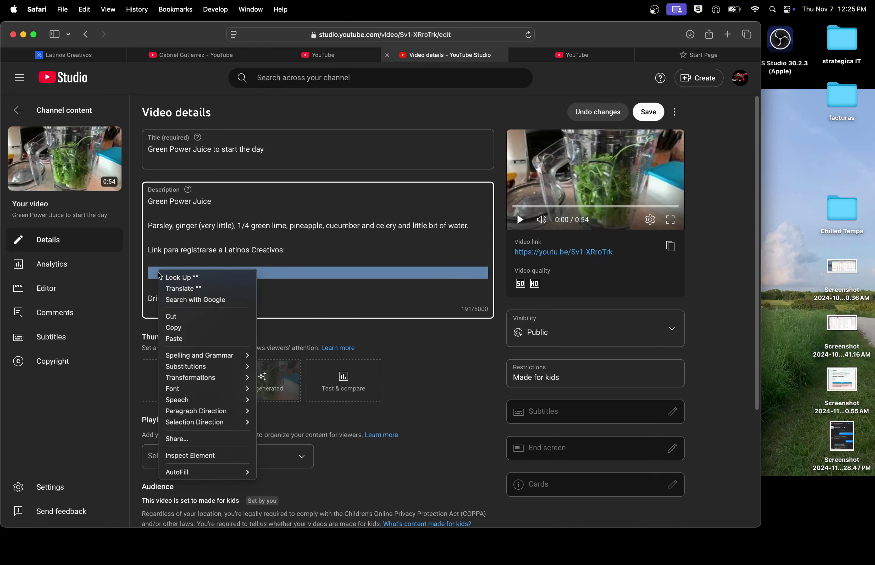
pyautogui.click(187, 337)
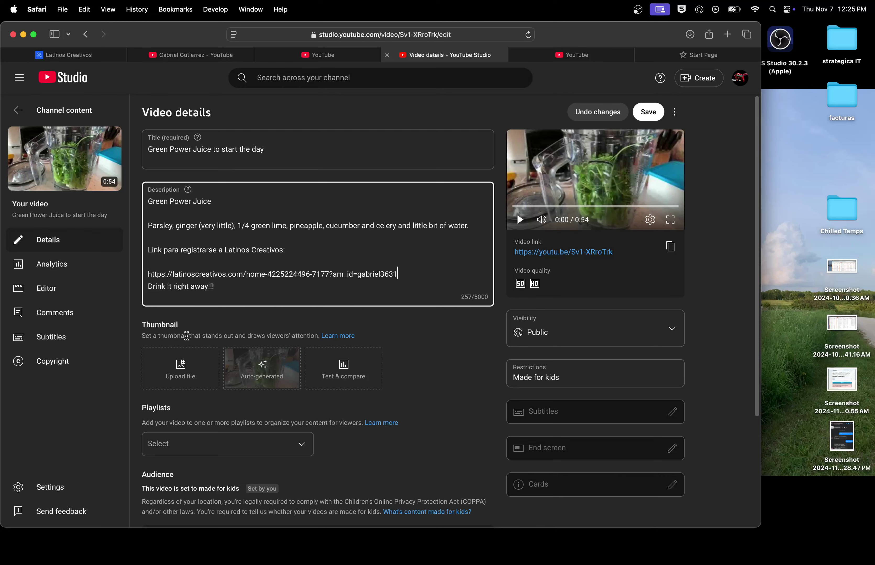
pyautogui.press('Return')
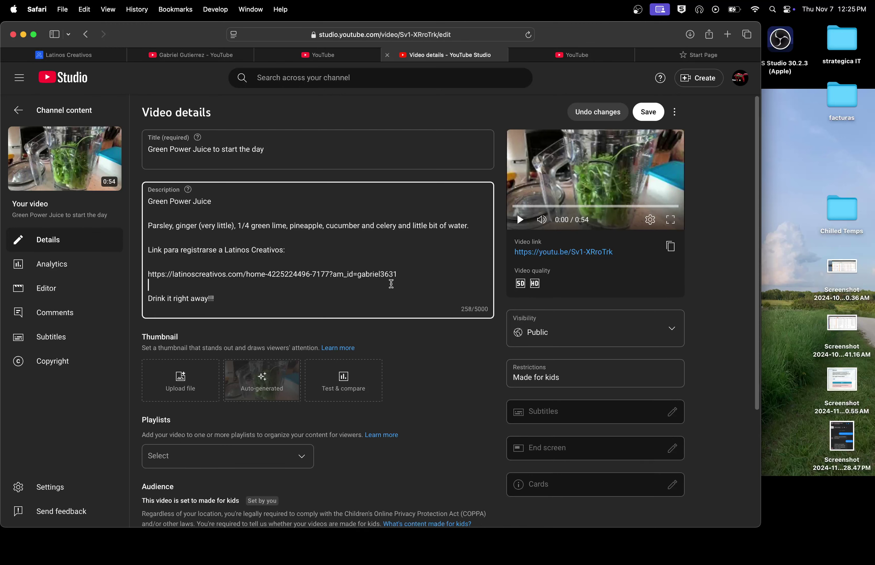
pyautogui.click(646, 115)
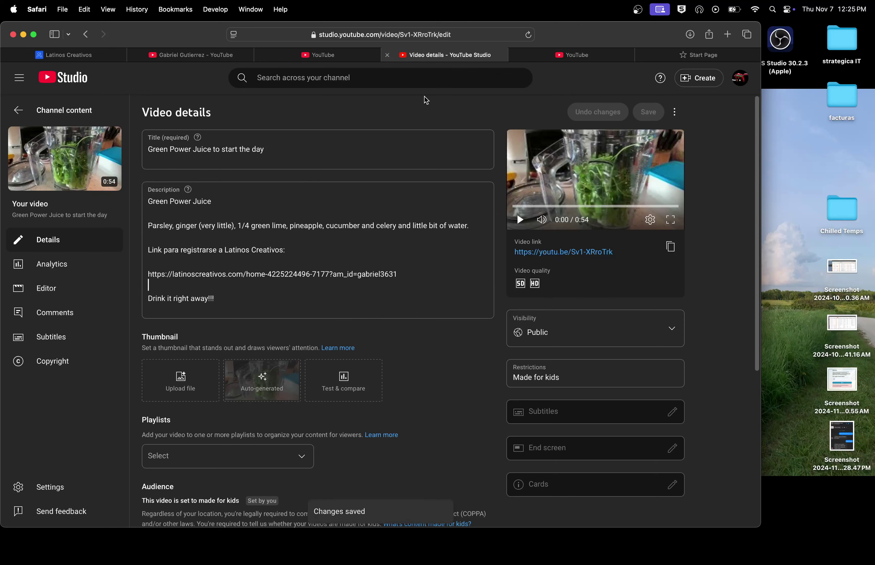
# Step: Go to the channel's public YouTube page and open the video "Green Power Juice to start the day"
pyautogui.moveTo(338, 58)
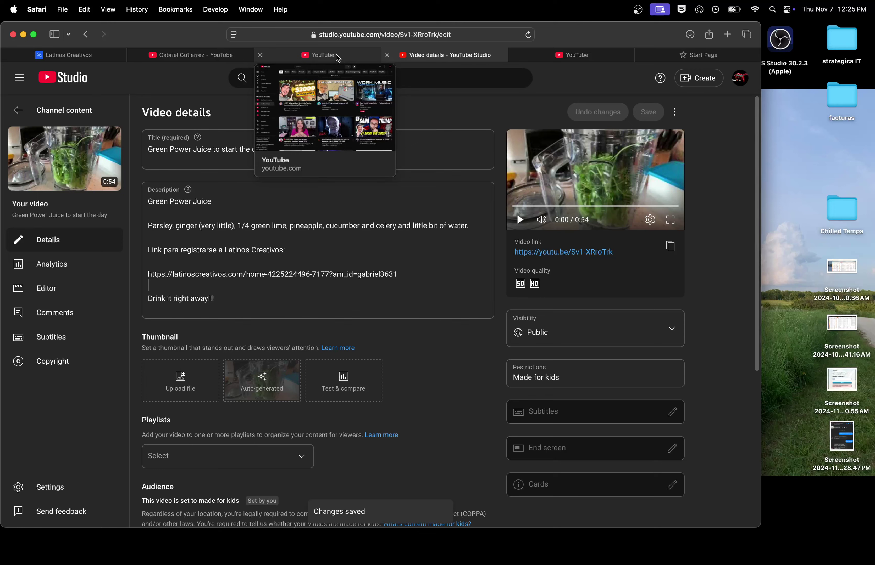
pyautogui.click(168, 153)
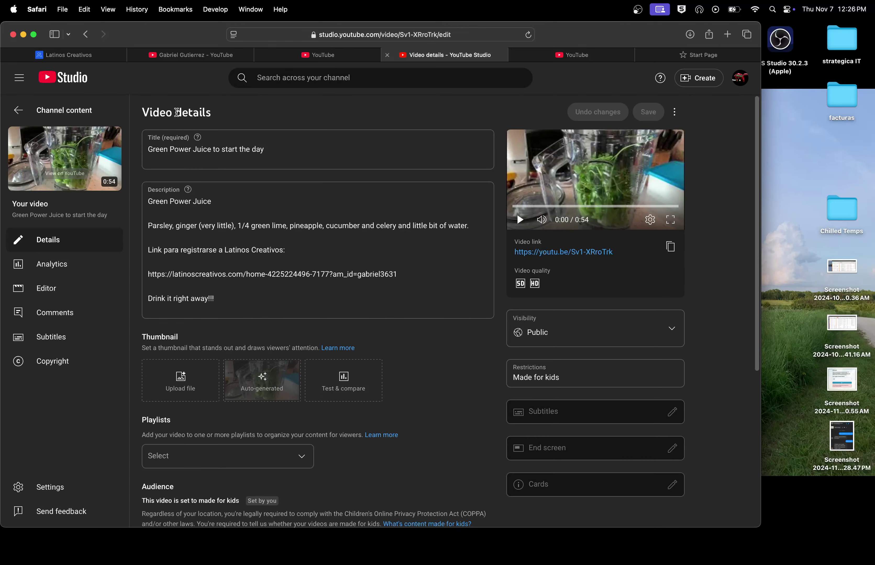
pyautogui.click(323, 55)
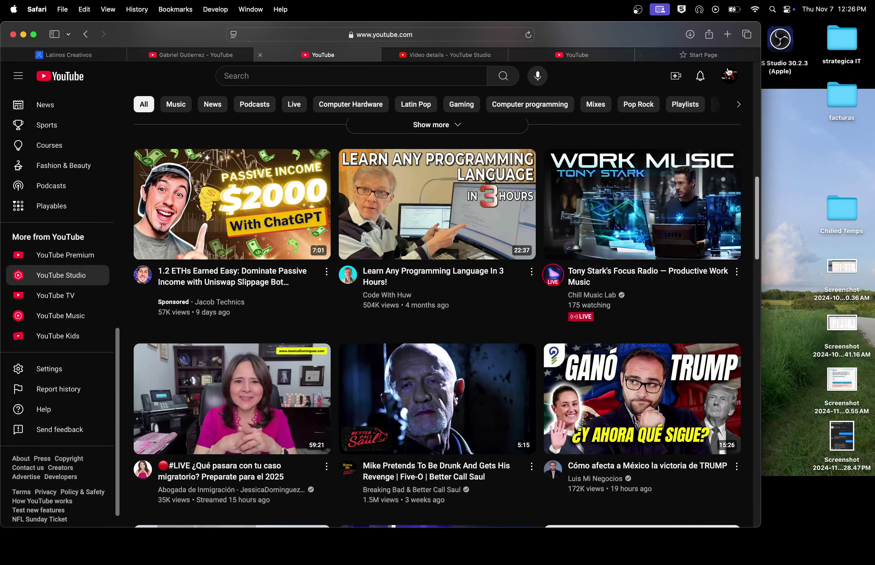
pyautogui.click(730, 82)
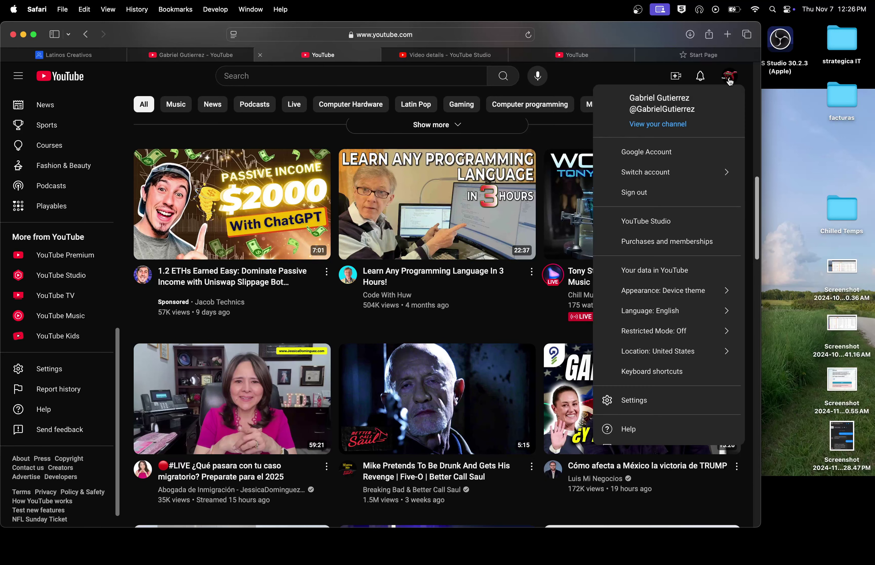
pyautogui.click(652, 124)
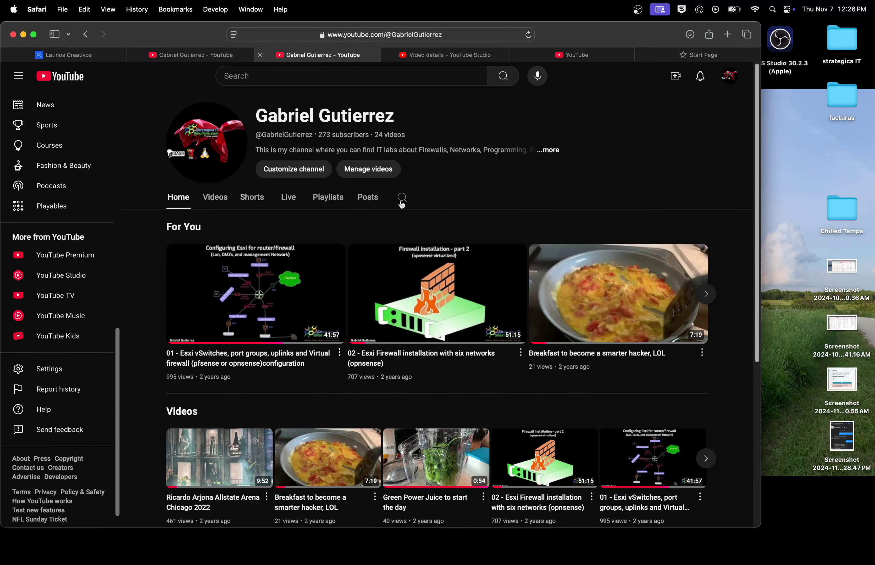
pyautogui.scroll(-1, 414, 255)
pyautogui.scroll(-5, 414, 255)
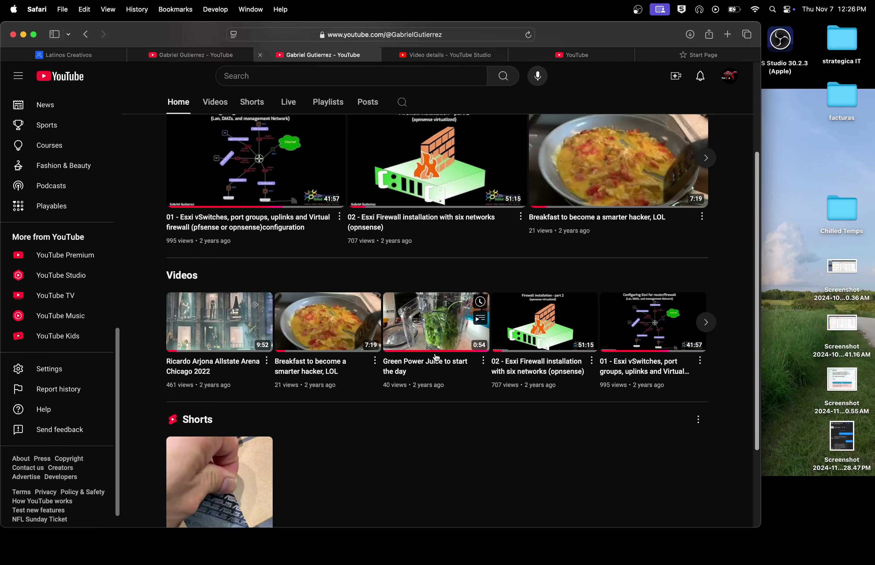
pyautogui.click(423, 322)
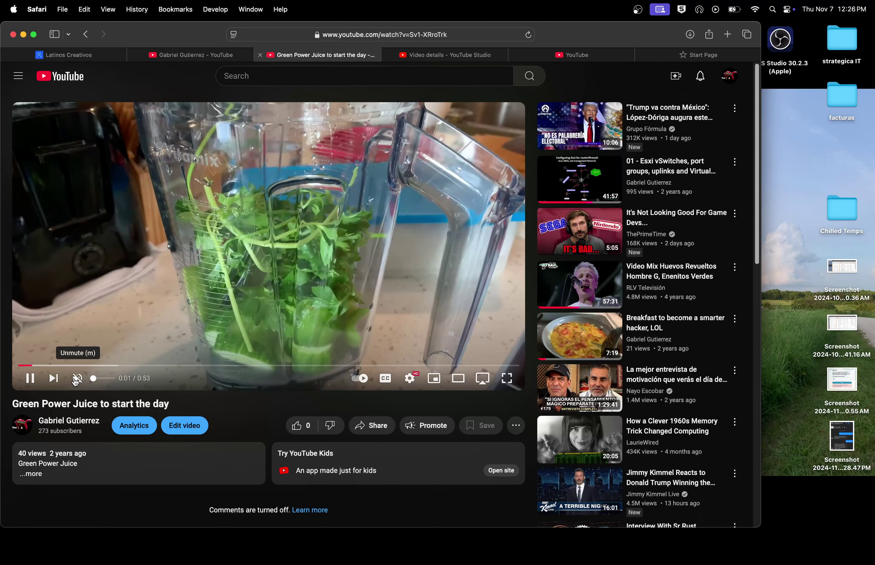
# Step: Expand the video's description and follow the Latinos Creativos registration link to check its landing page
pyautogui.scroll(-1, 159, 317)
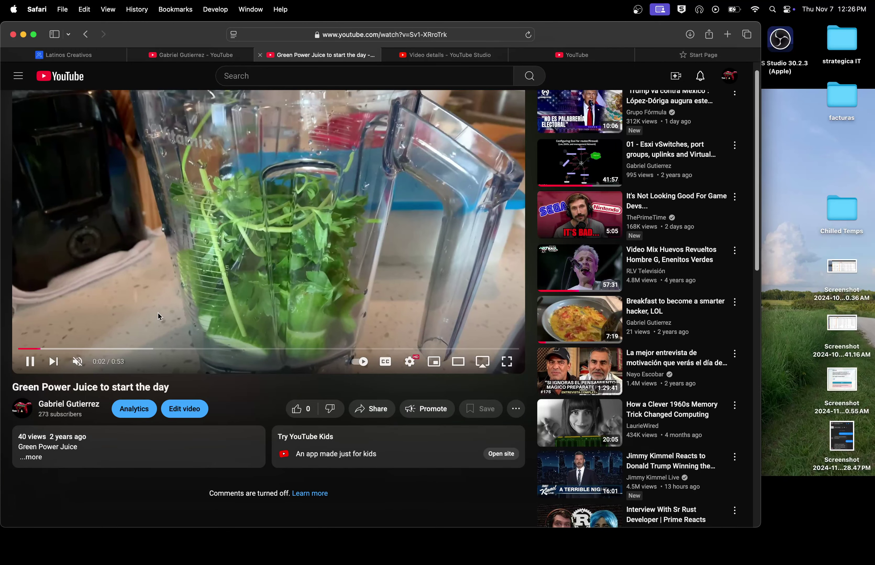
pyautogui.click(71, 456)
pyautogui.scroll(-3, 71, 456)
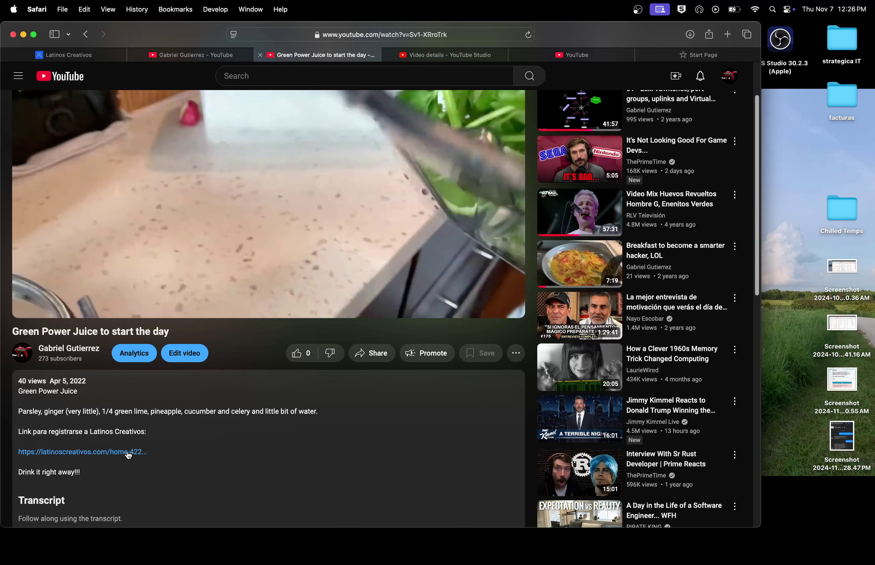
pyautogui.click(127, 453)
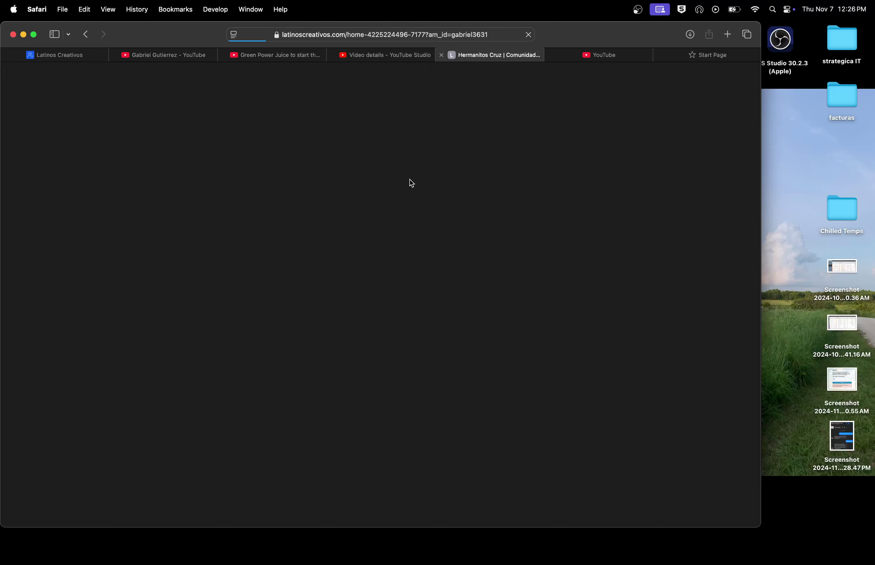
pyautogui.scroll(-2, 405, 271)
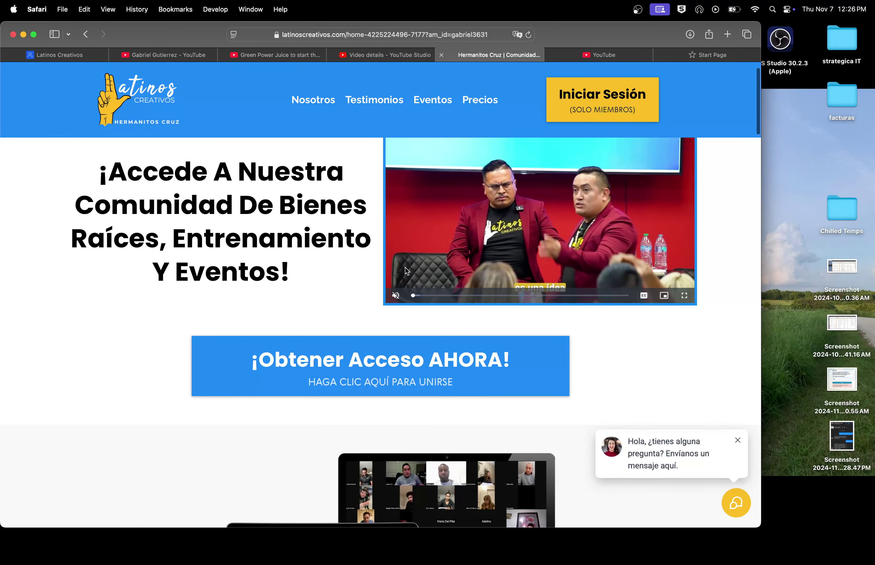
pyautogui.scroll(-4, 405, 268)
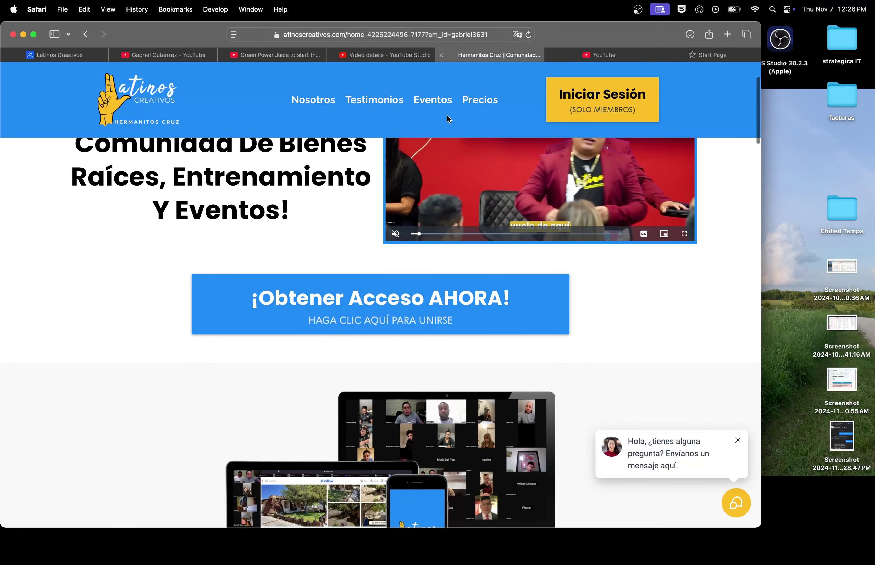
pyautogui.scroll(5, 447, 115)
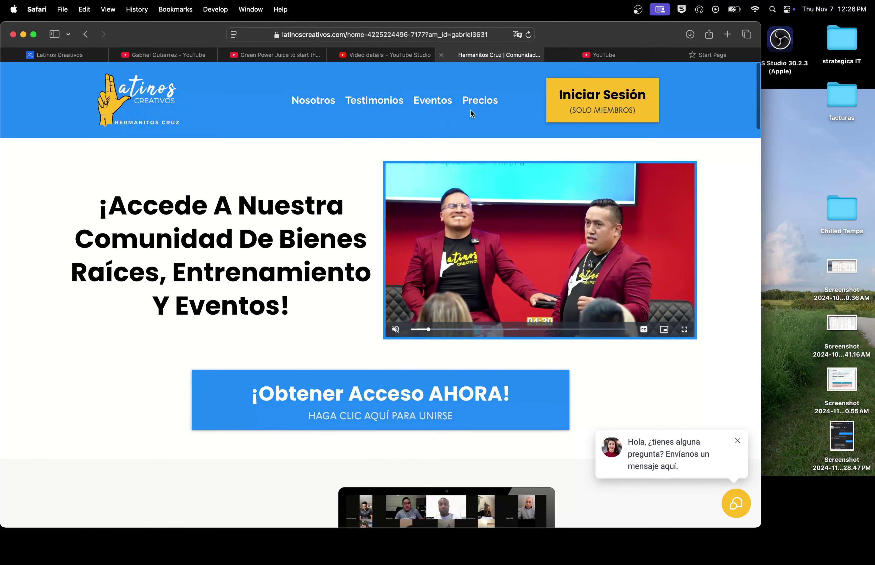
pyautogui.scroll(-1, 470, 110)
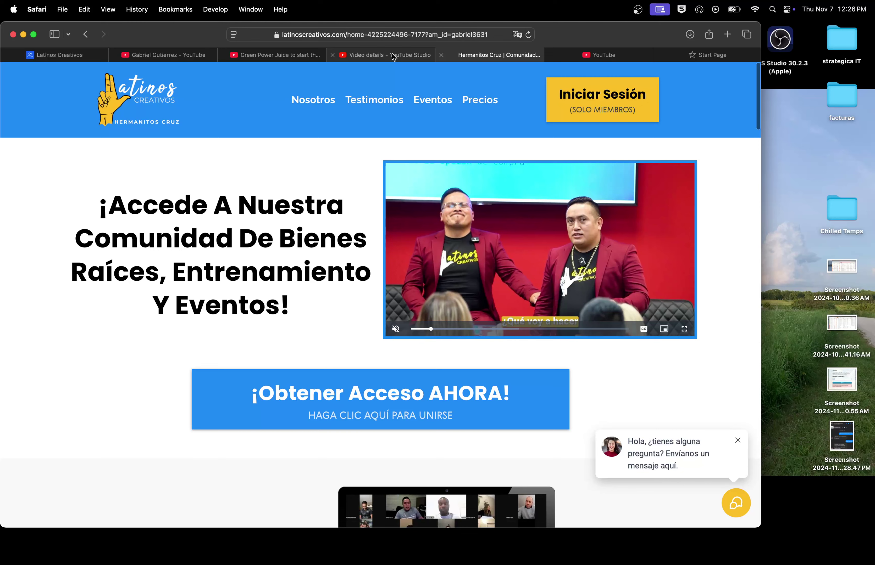
# Step: Return to YouTube Studio, leave the video's details for the channel content list, and open the channel's Feature eligibility settings
pyautogui.click(393, 57)
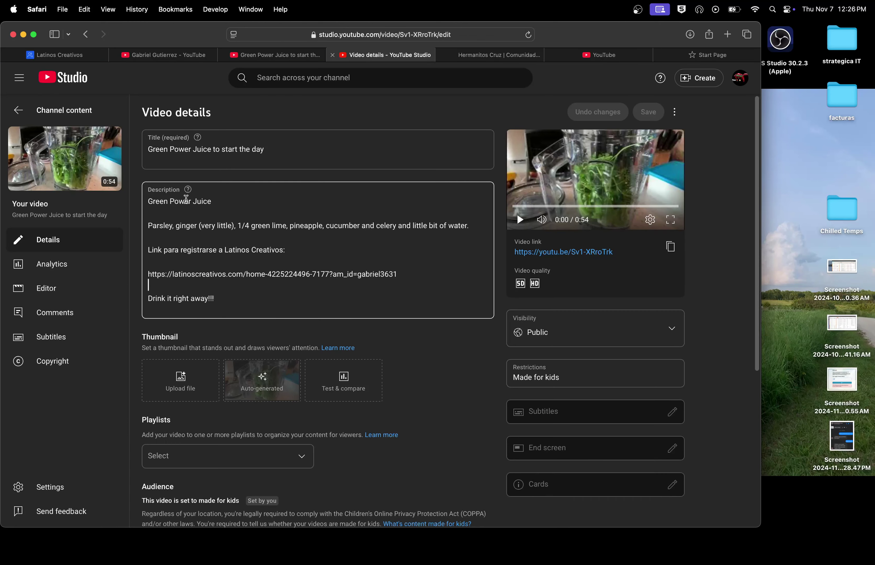
pyautogui.click(27, 114)
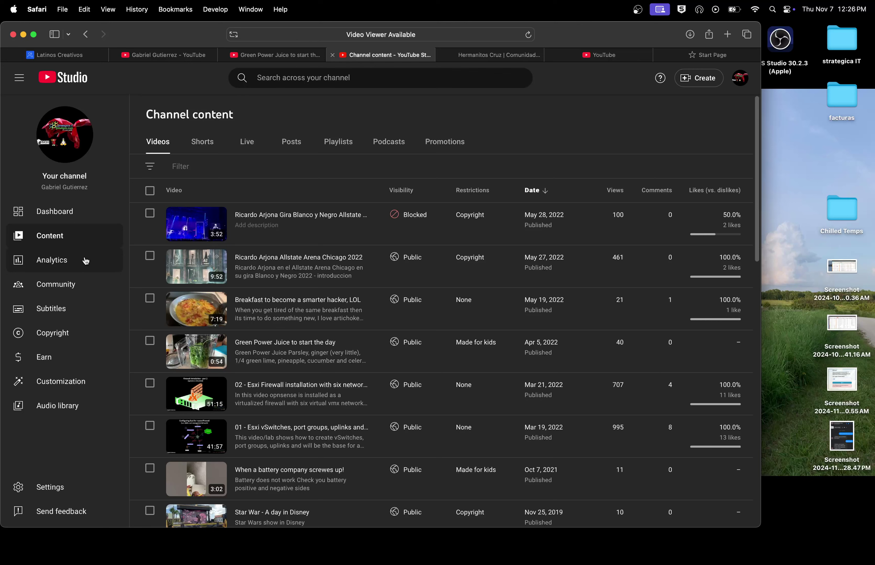
pyautogui.click(58, 489)
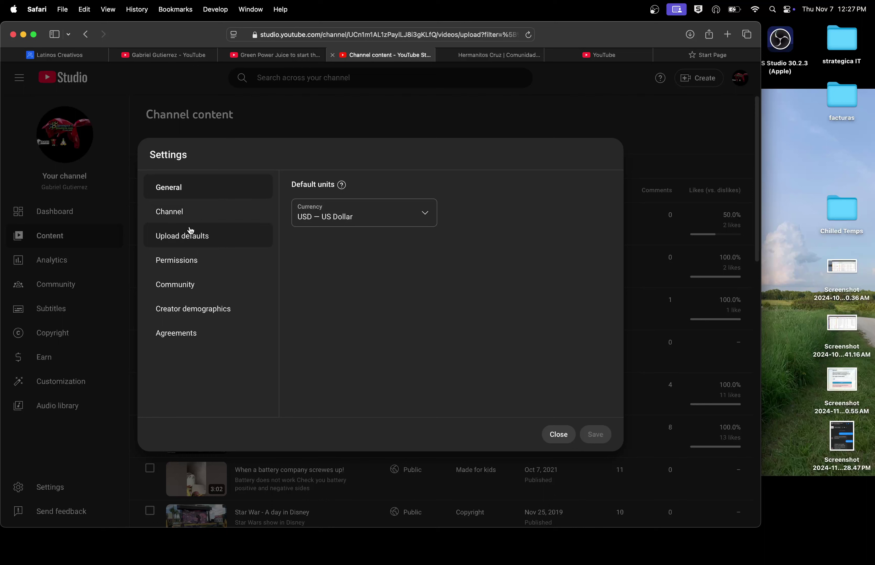
pyautogui.click(182, 216)
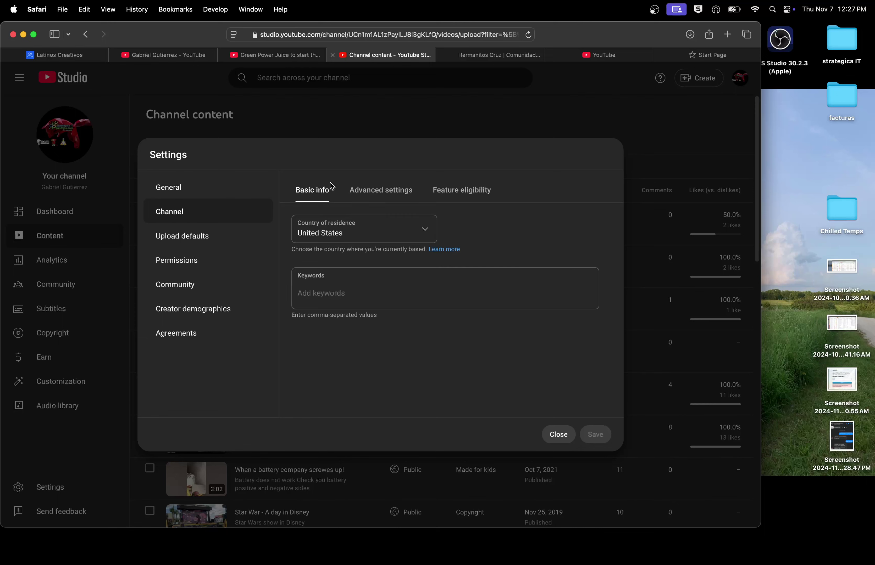
pyautogui.click(486, 194)
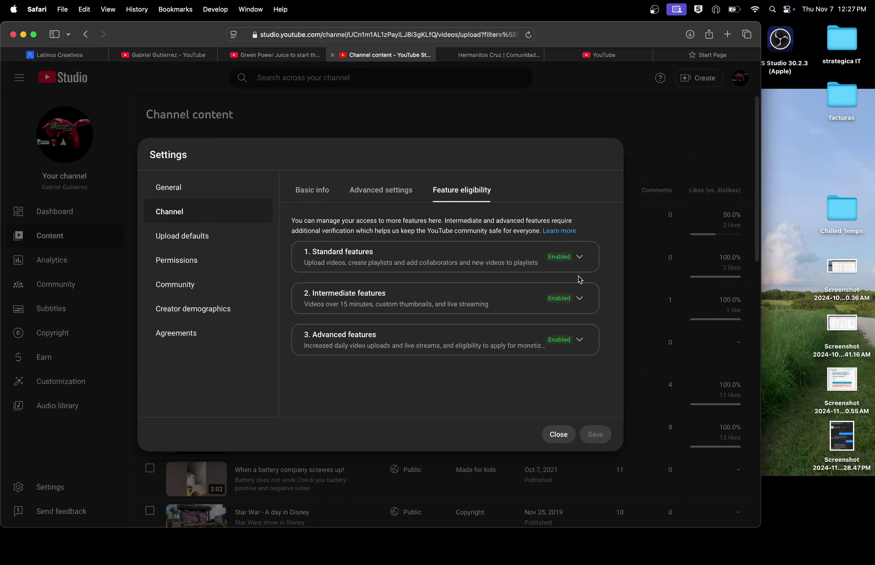
# Step: Expand the Standard and Intermediate features and review their requirements, including the help on verifying the phone number
pyautogui.click(579, 257)
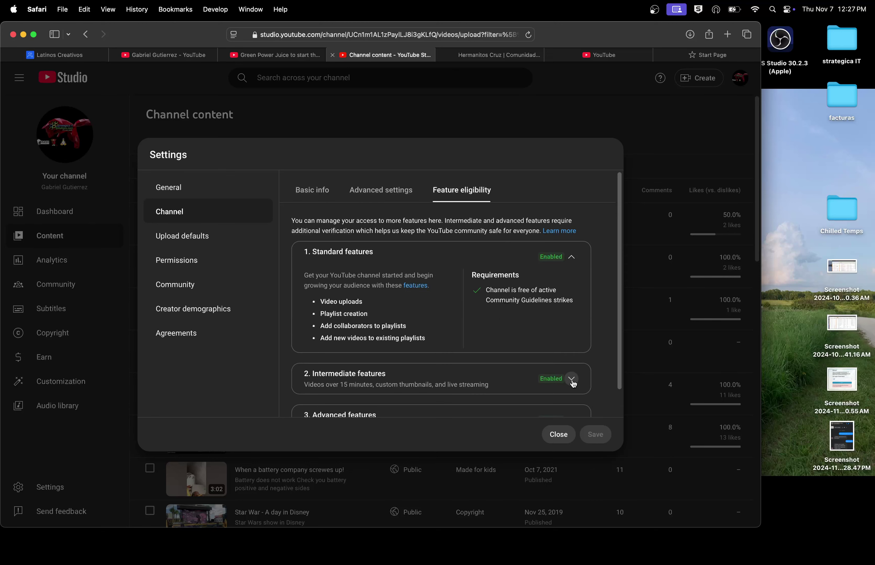
pyautogui.click(572, 380)
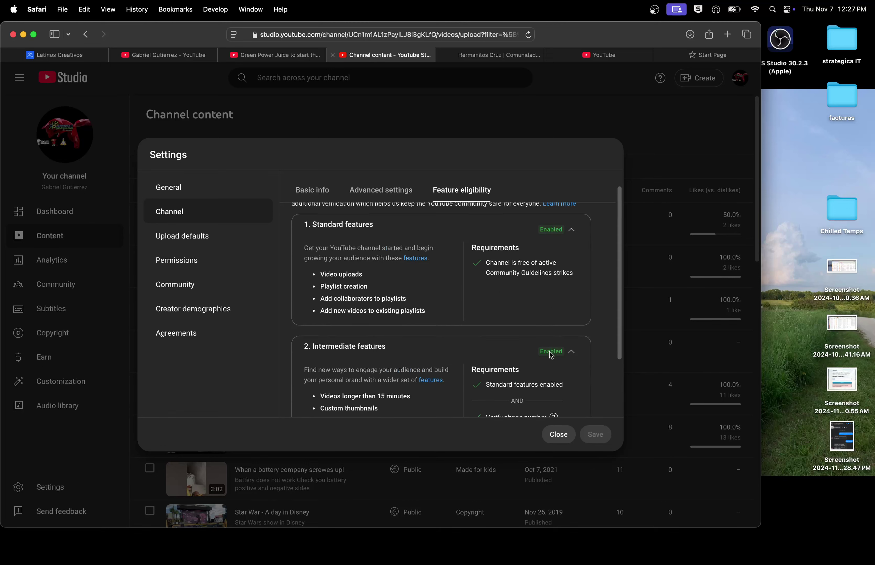
pyautogui.scroll(-3, 387, 335)
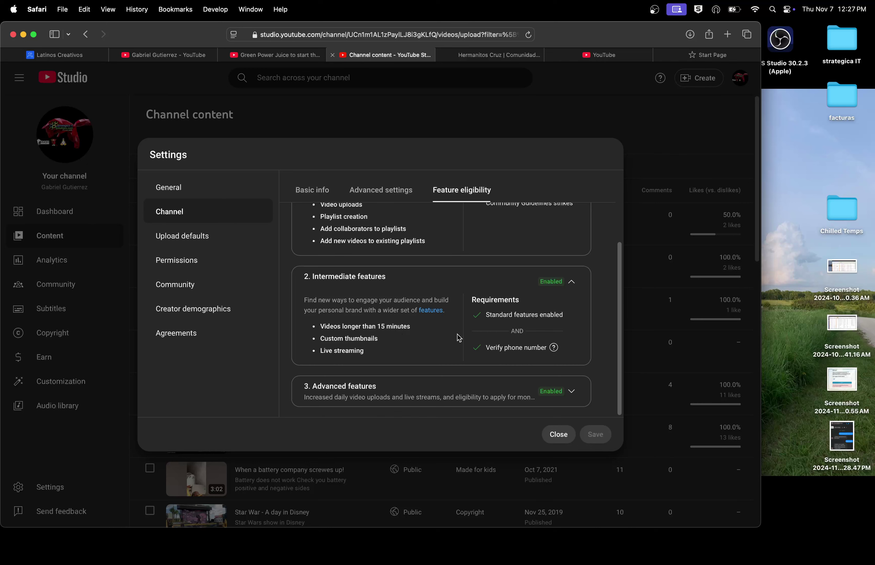
pyautogui.click(553, 348)
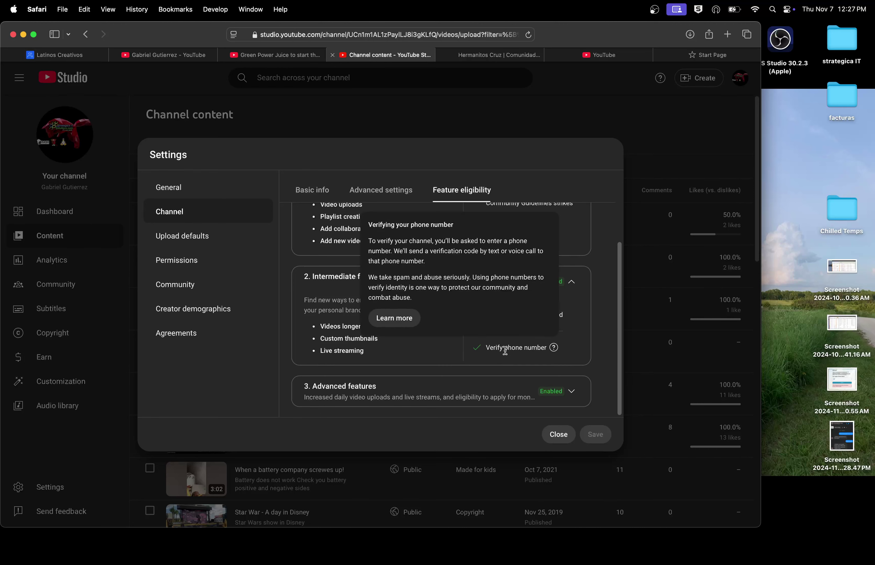
pyautogui.moveTo(552, 352)
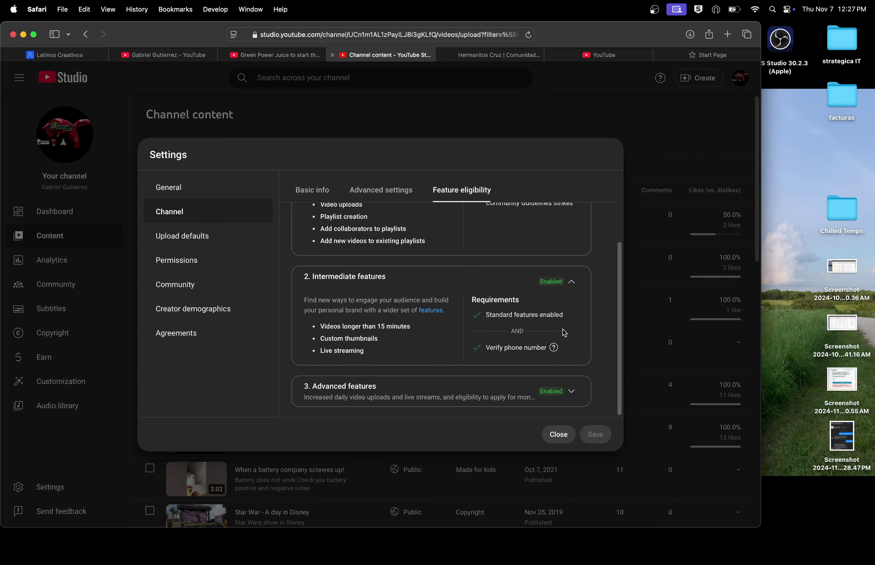
# Step: Expand the Advanced features, review their full feature list and requirements, and close the channel settings
pyautogui.click(572, 392)
pyautogui.scroll(-3, 563, 368)
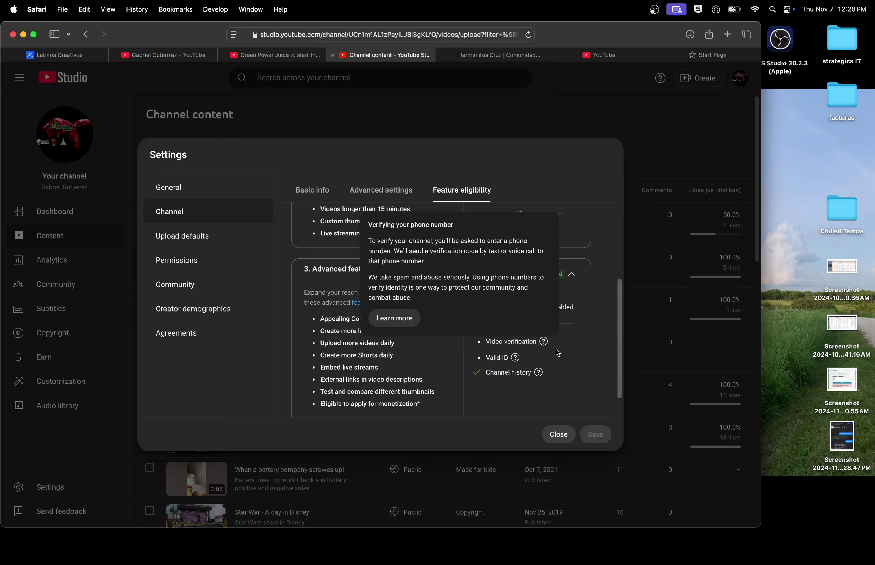
pyautogui.scroll(-2, 558, 353)
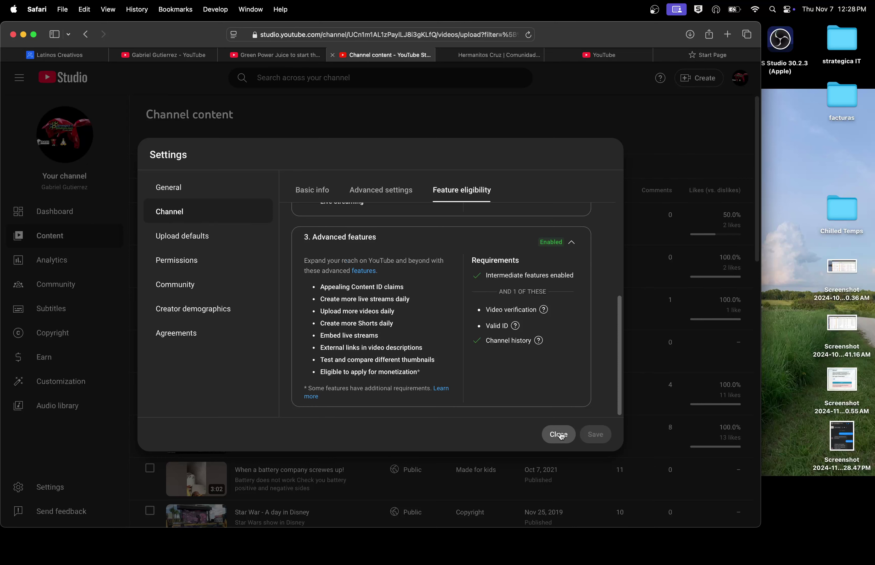
pyautogui.click(564, 440)
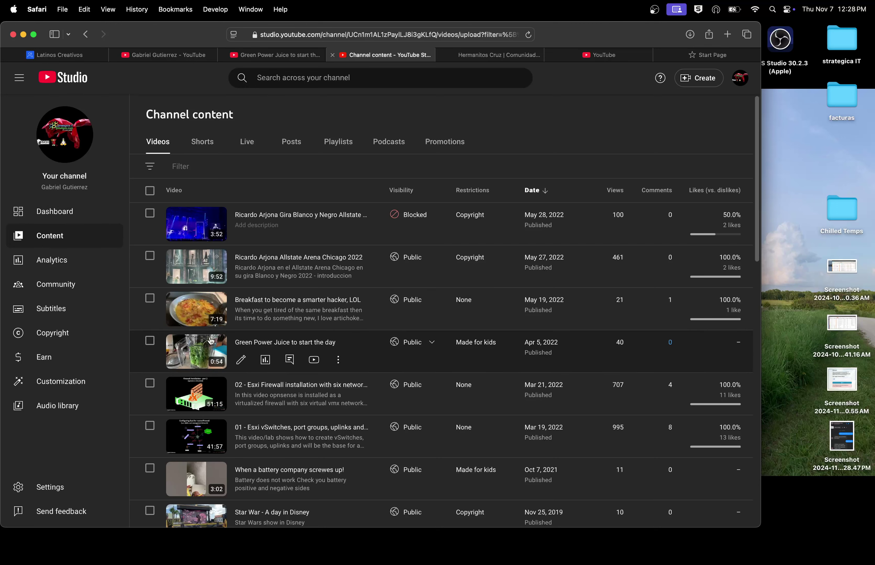
pyautogui.scroll(-6, 211, 341)
pyautogui.scroll(-1, 208, 314)
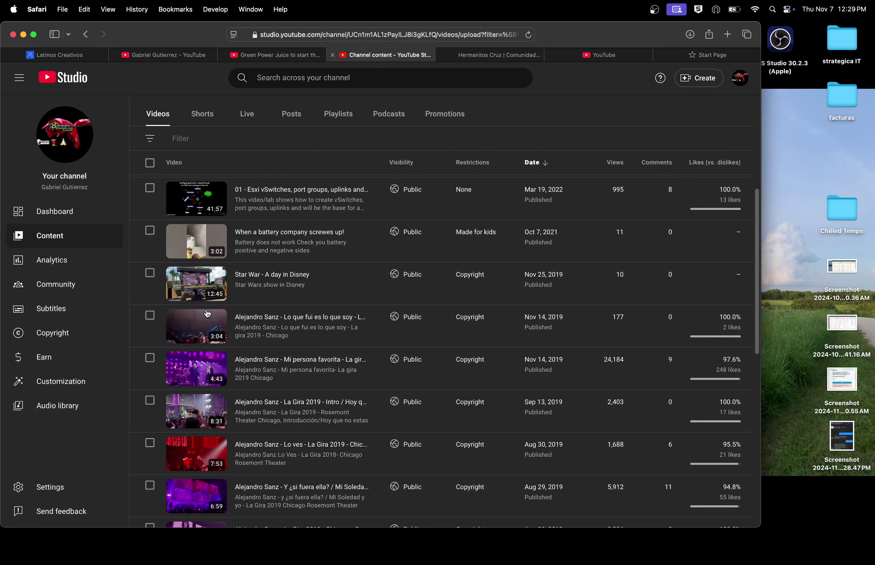
pyautogui.scroll(2, 207, 313)
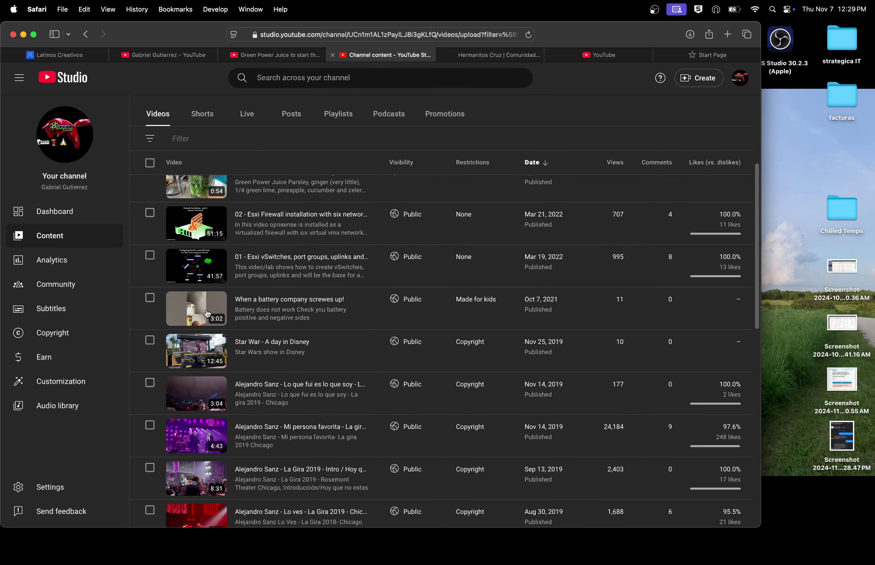
pyautogui.scroll(5, 207, 313)
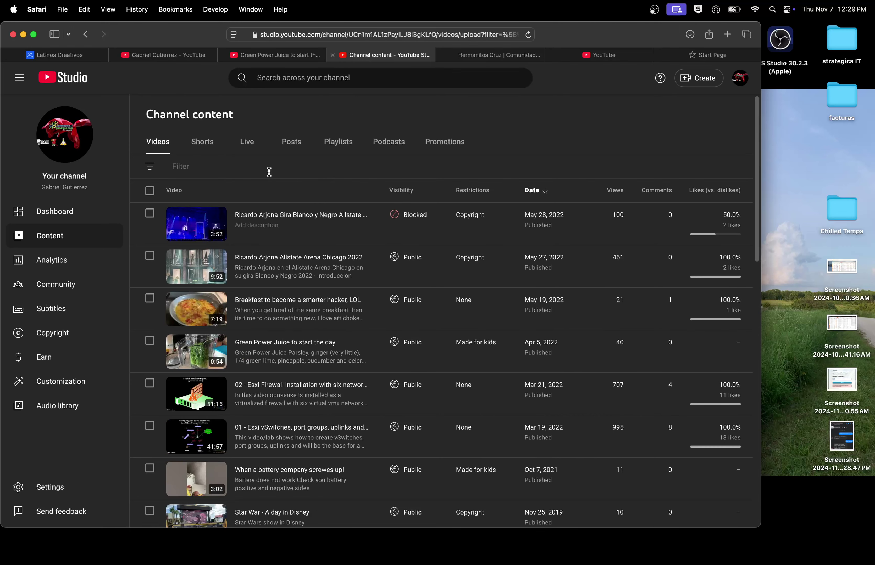